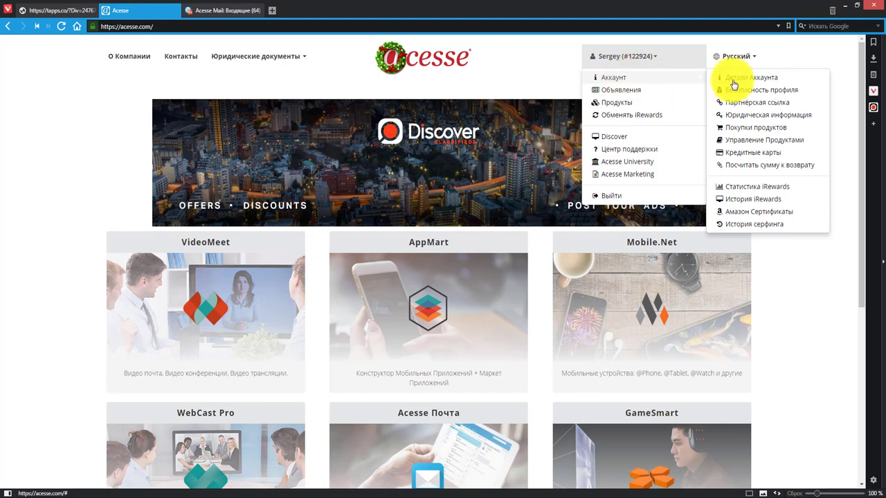
Step: Copy the current referral link from the Партнёрская ссылка page
click(747, 105)
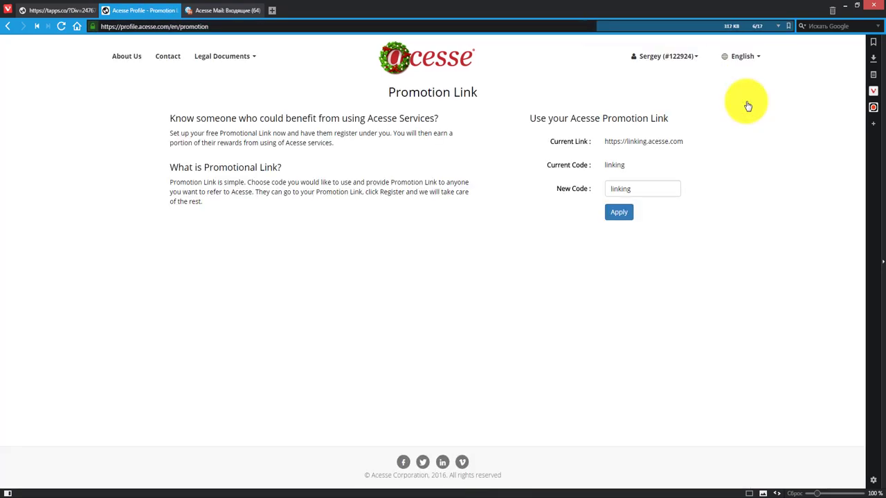
drag(606, 142, 673, 144)
key(ctrl+c)
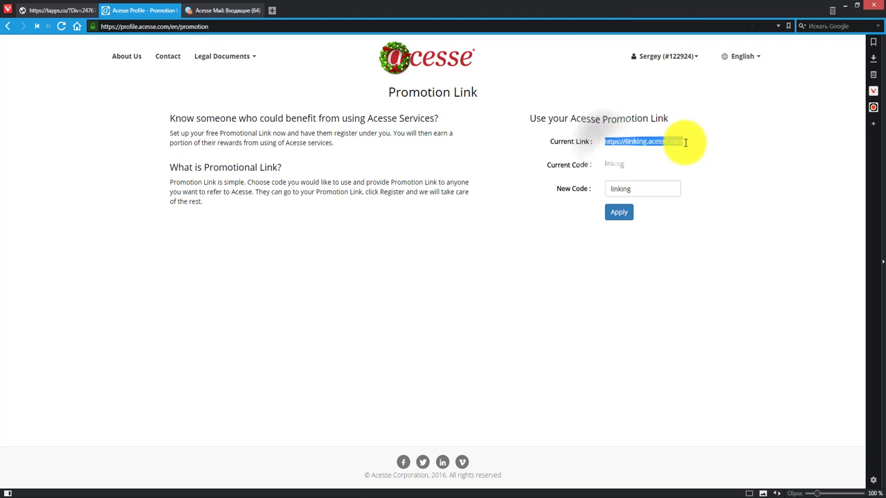
right_click(678, 152)
click(689, 151)
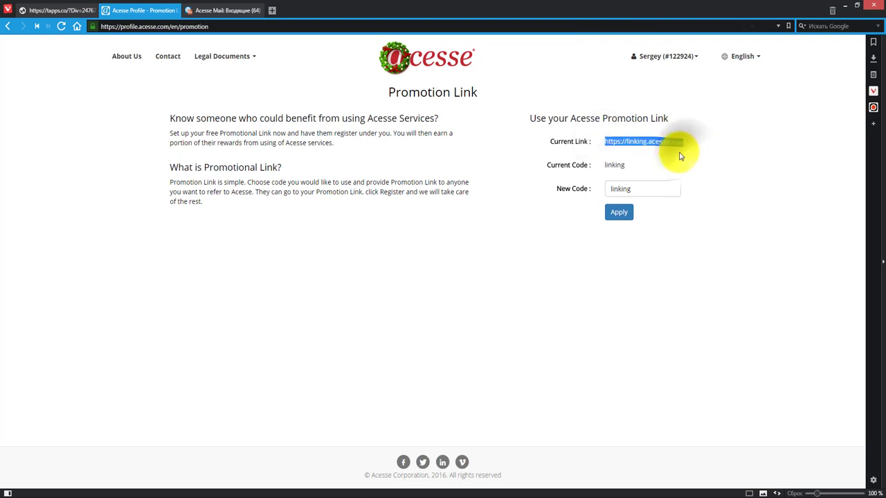
Step: Open the copied referral link in a new browser tab to load the registration form
click(274, 12)
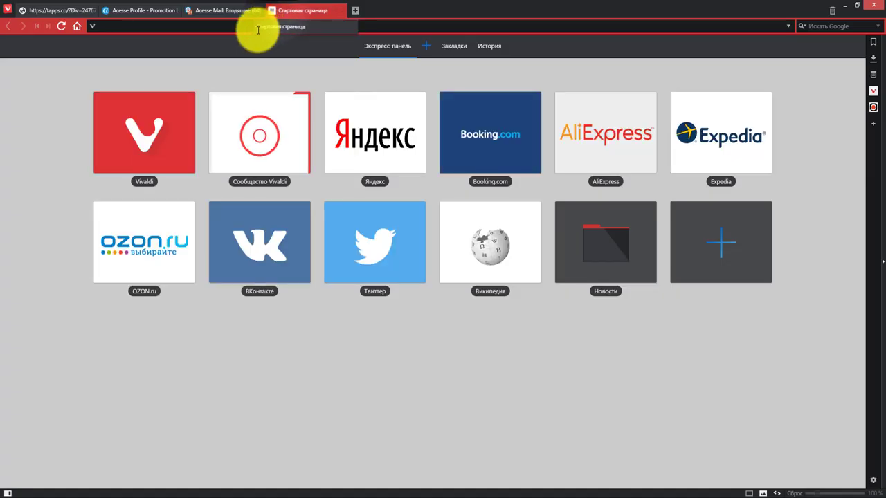
right_click(234, 27)
click(263, 85)
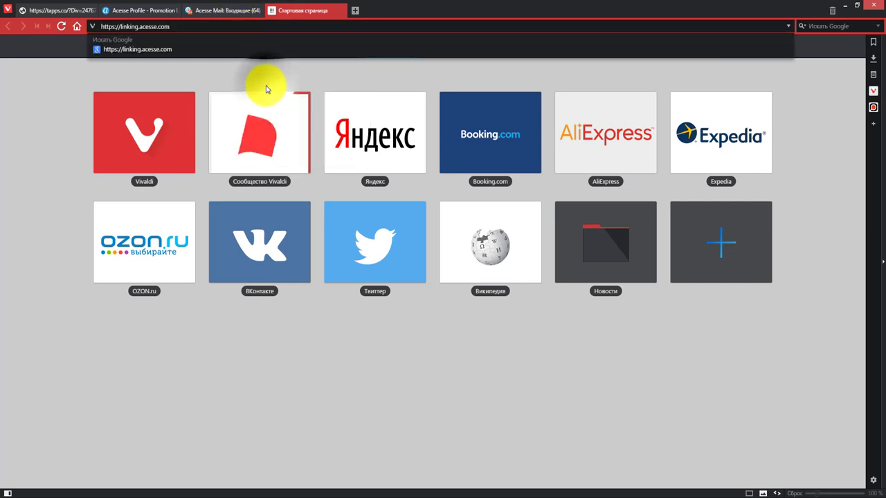
key(Return)
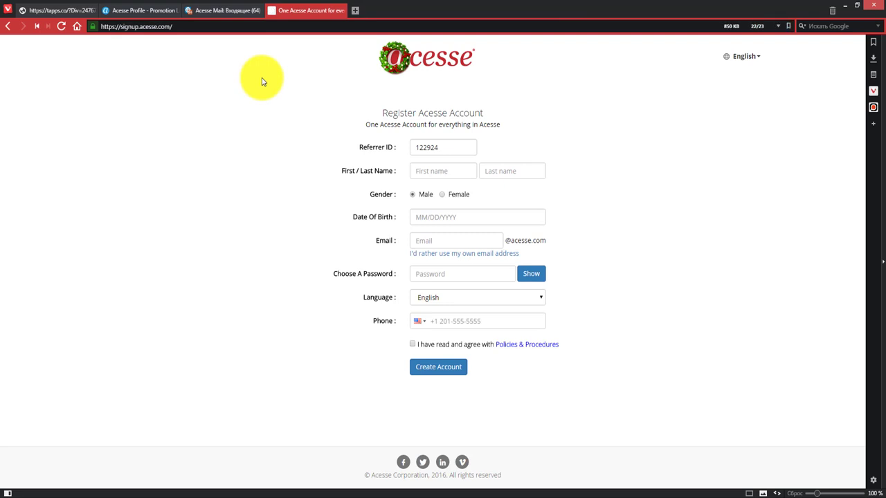
Step: Switch the registration page language to Русский
double_click(420, 150)
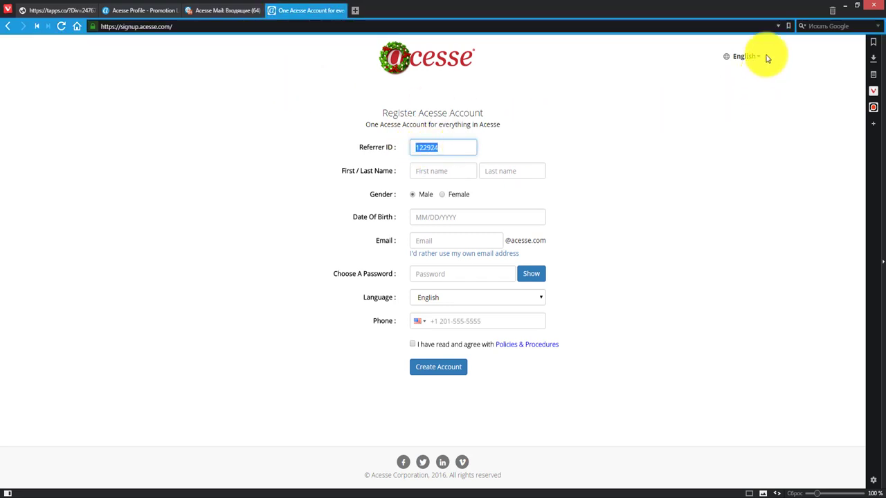
click(743, 56)
click(720, 104)
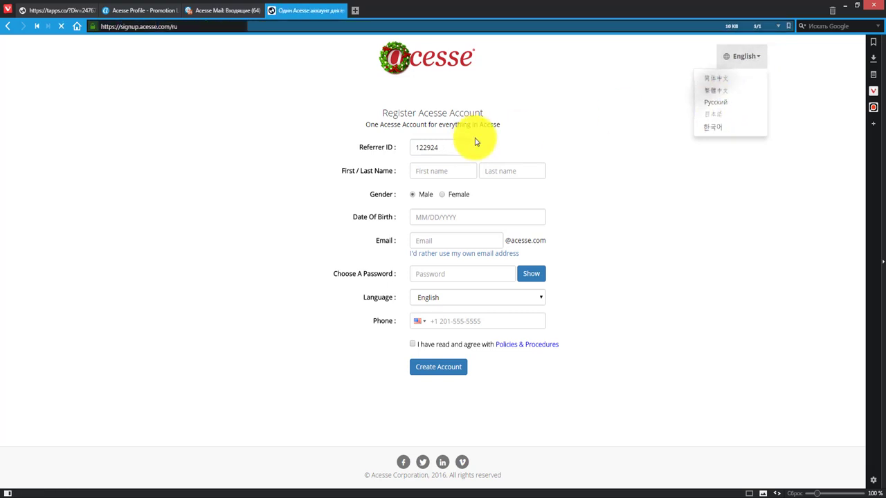
click(491, 170)
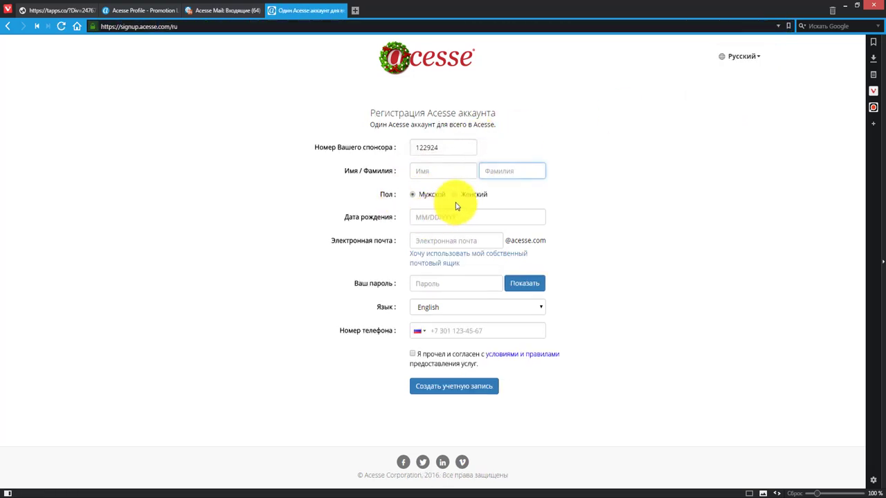
Step: Enter the birth date 12/29/2016 by browsing years in the Дата рождения calendar
click(431, 218)
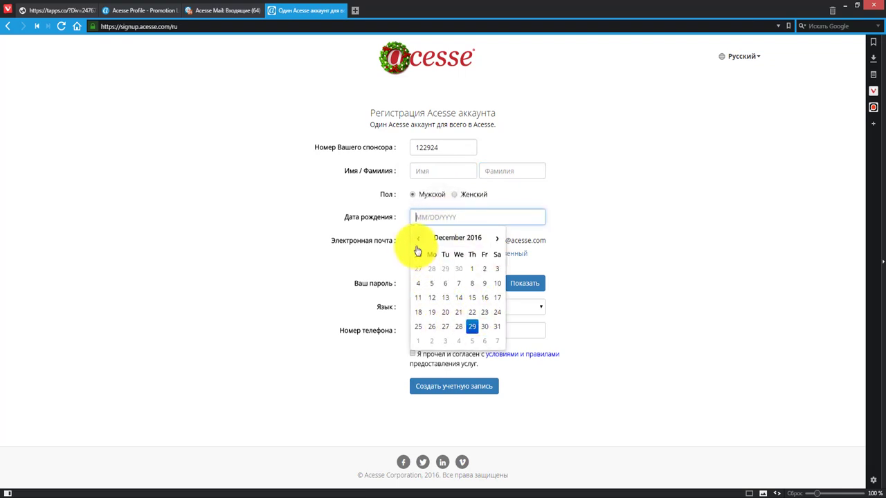
click(450, 238)
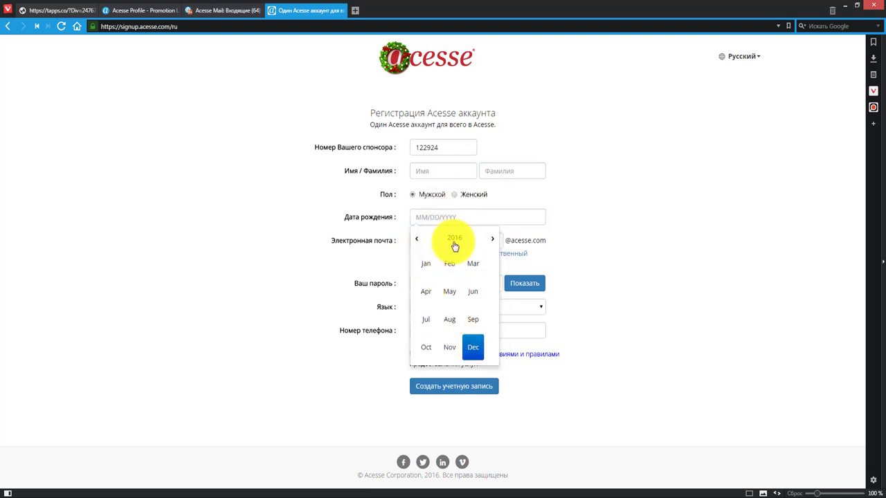
click(417, 238)
click(418, 239)
click(419, 239)
click(419, 241)
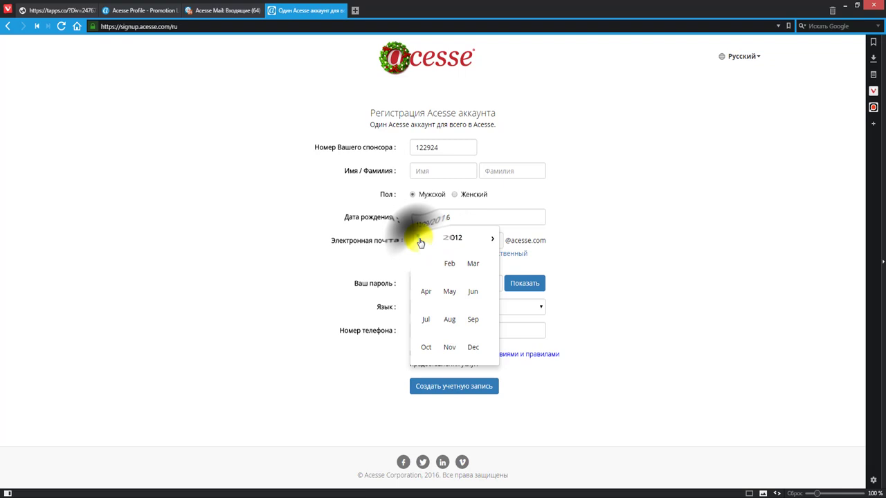
click(476, 221)
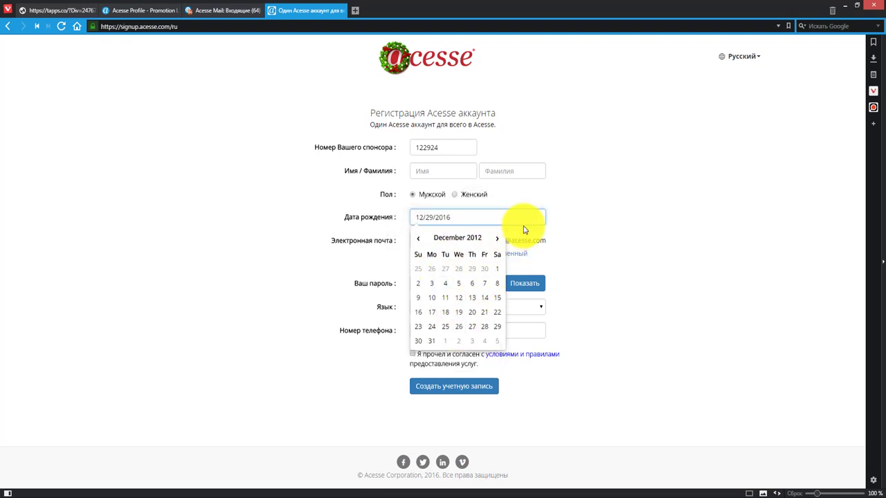
double_click(419, 216)
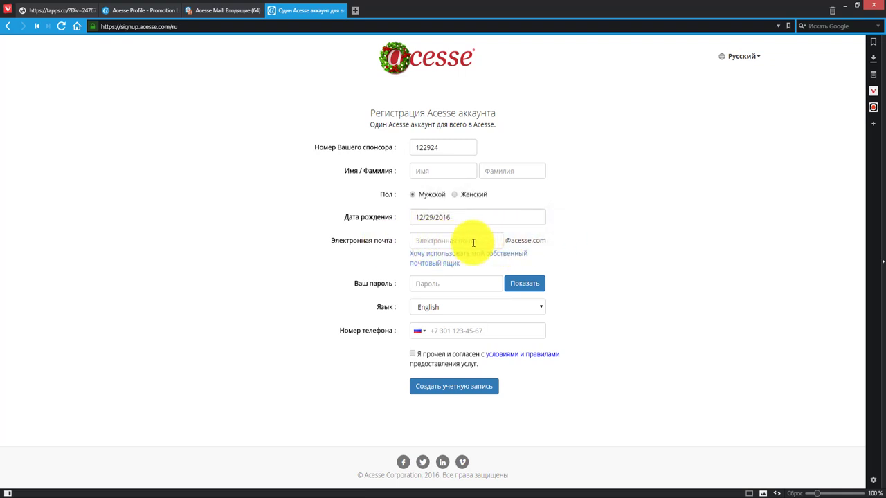
drag(506, 241, 546, 240)
click(412, 241)
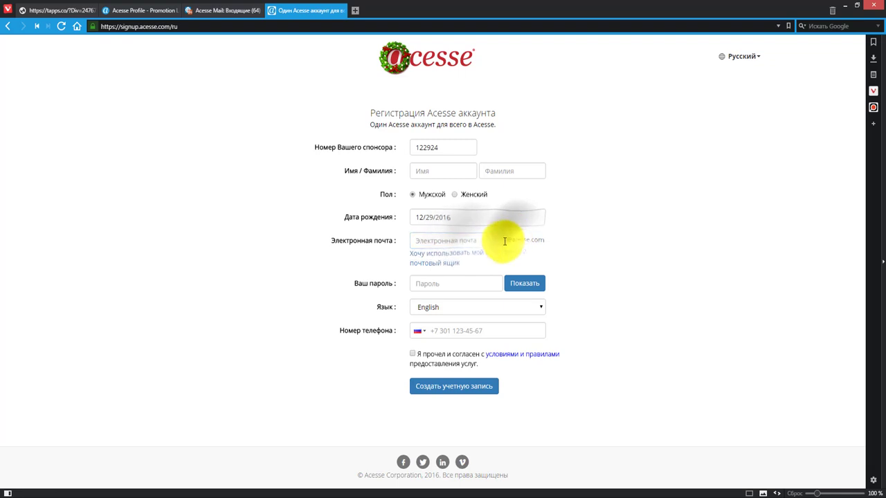
drag(505, 240, 556, 241)
click(444, 266)
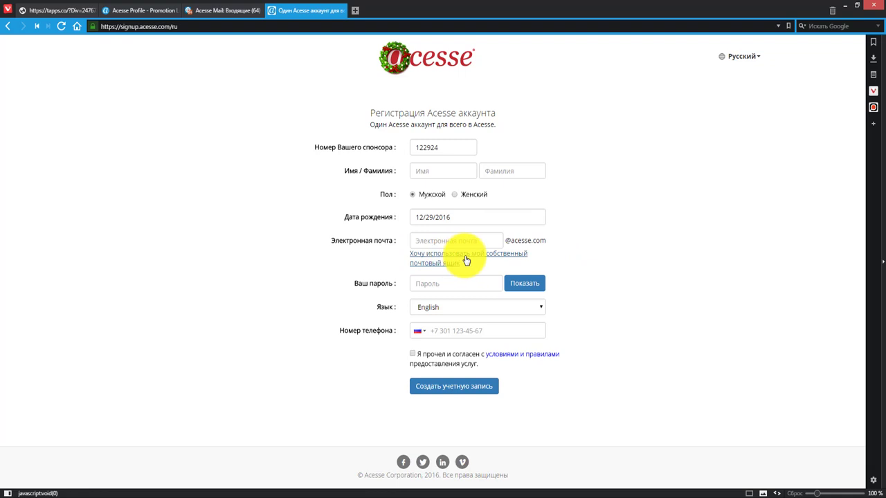
click(466, 260)
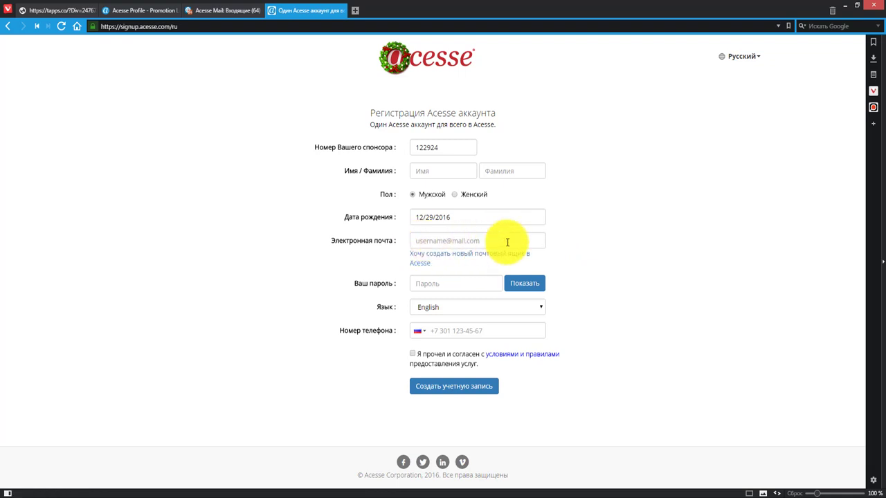
Step: Enter the account password, choose Русский as the language, and fill in the phone number
click(426, 283)
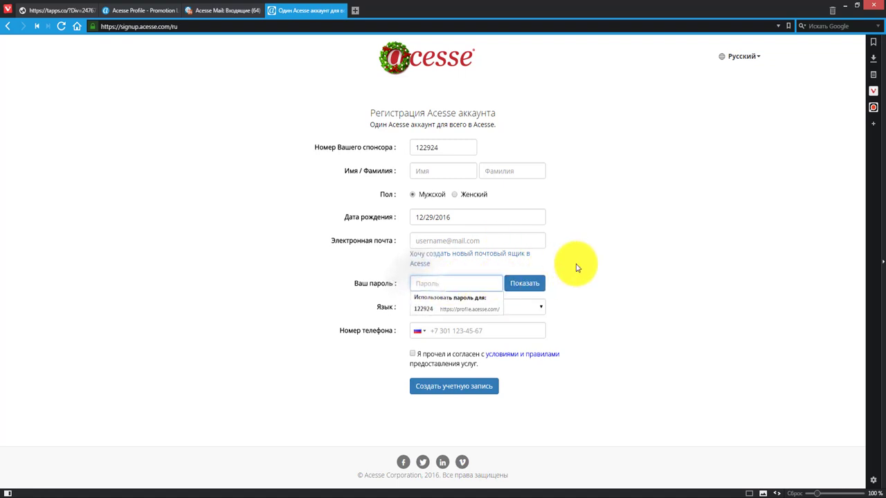
click(524, 287)
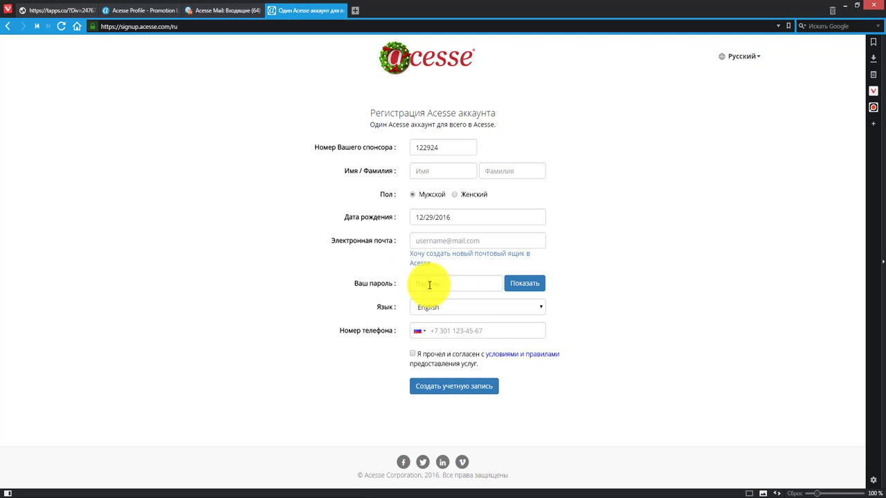
click(473, 308)
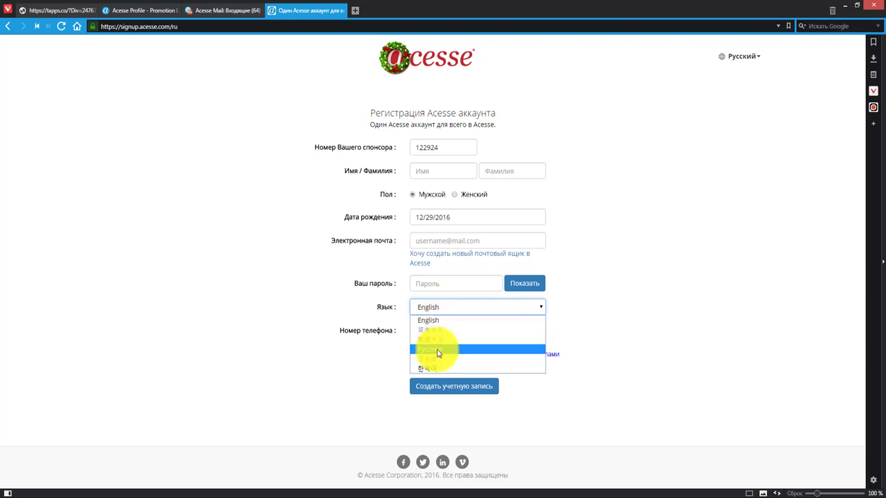
click(437, 350)
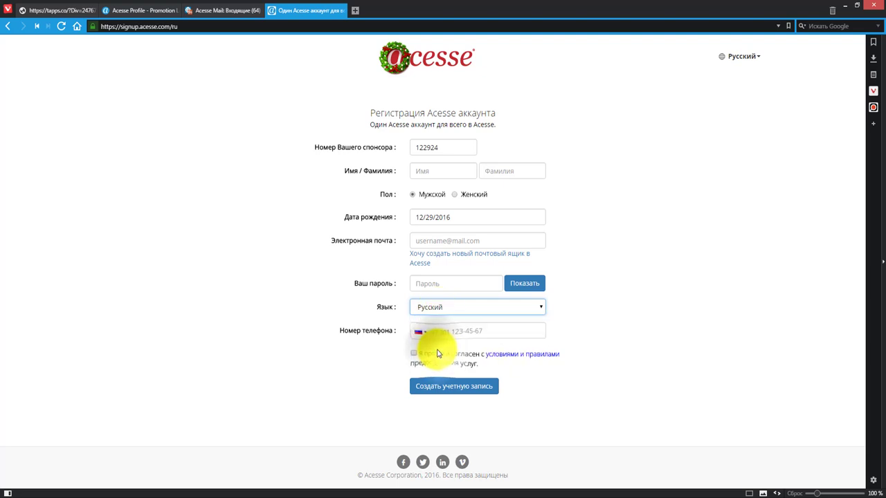
click(470, 333)
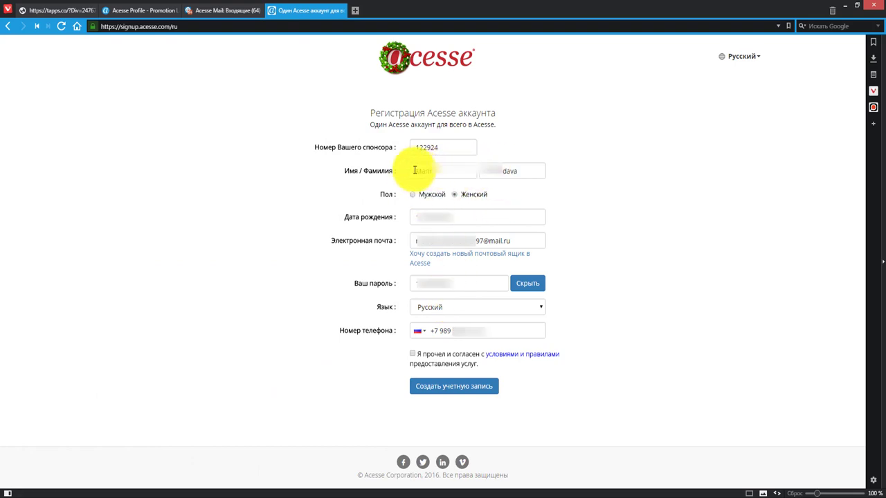
Step: Agree to the terms of service and create the account with Создать учетную запись
drag(439, 170, 485, 172)
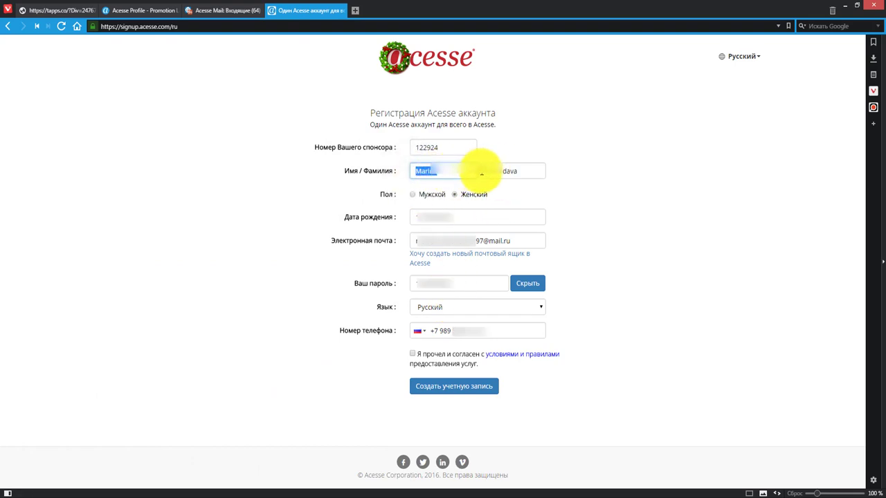
double_click(527, 170)
click(586, 187)
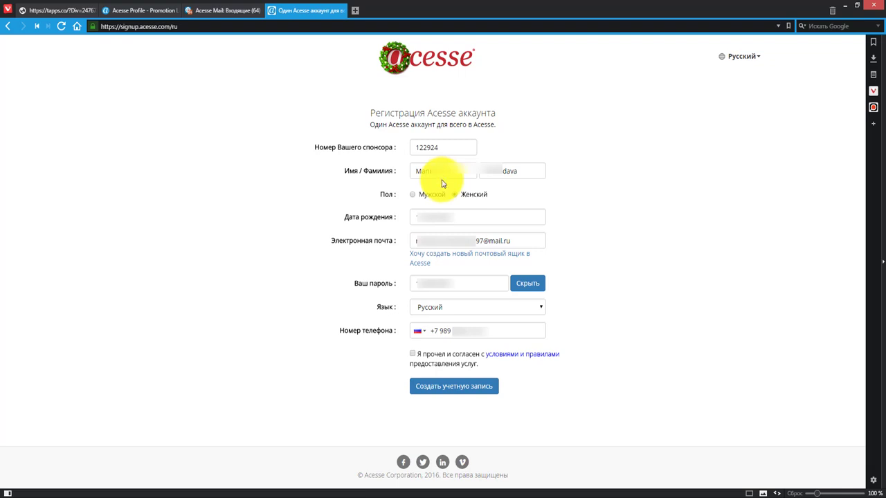
click(412, 353)
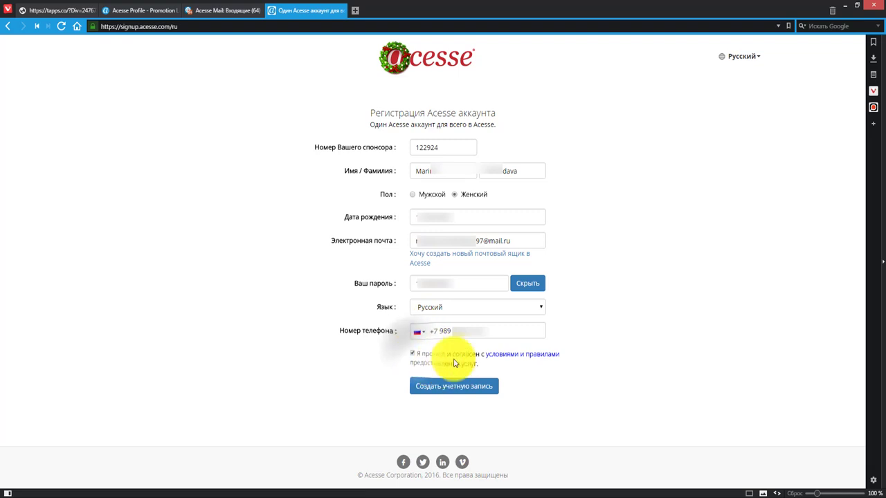
click(449, 395)
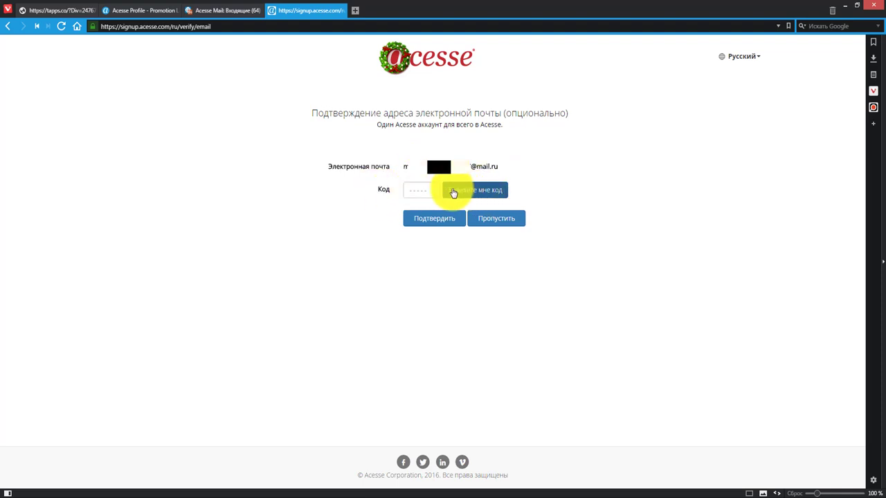
Step: Request an e-mailed code and confirm the e-mail address with it
click(485, 192)
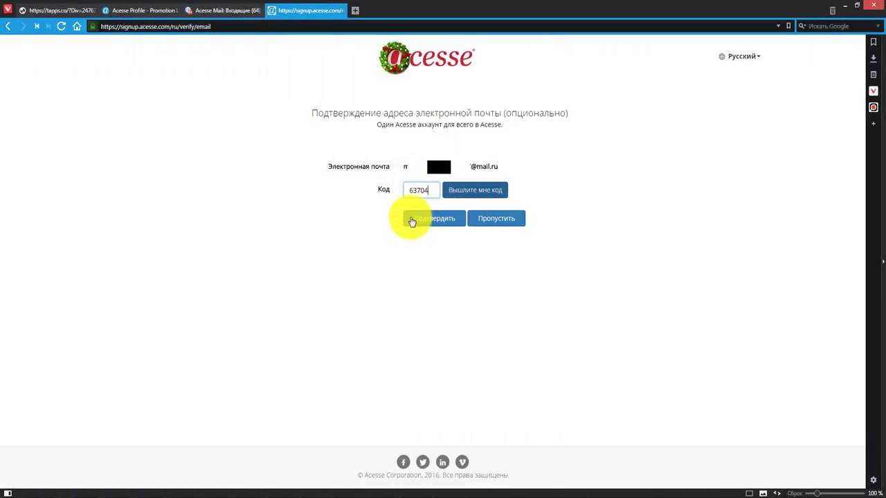
click(432, 223)
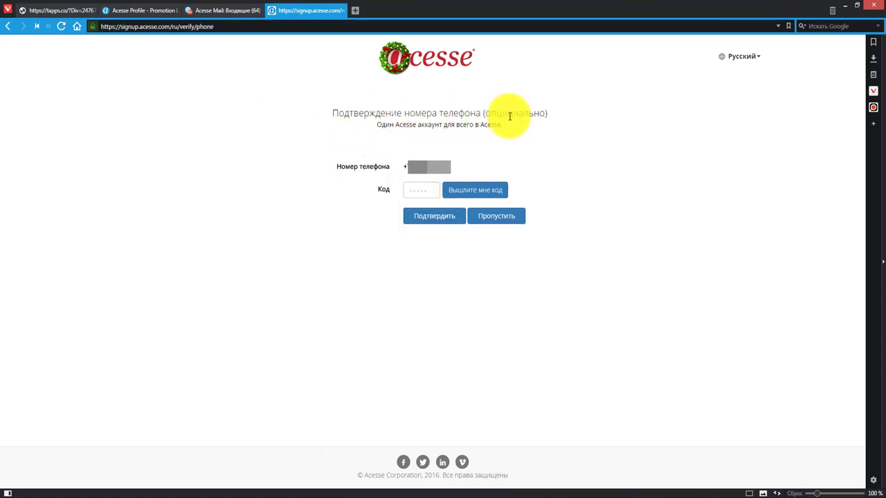
Step: Request an SMS code and confirm the phone number with the received code
drag(485, 113, 544, 113)
click(398, 133)
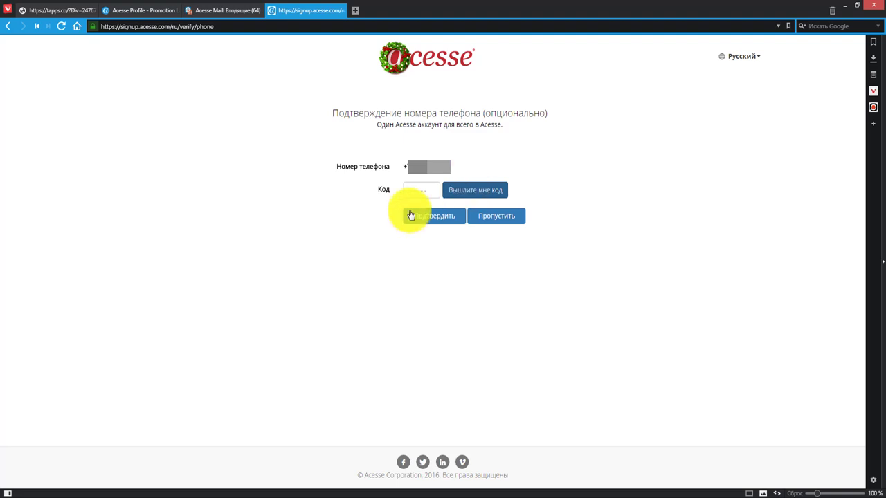
click(471, 197)
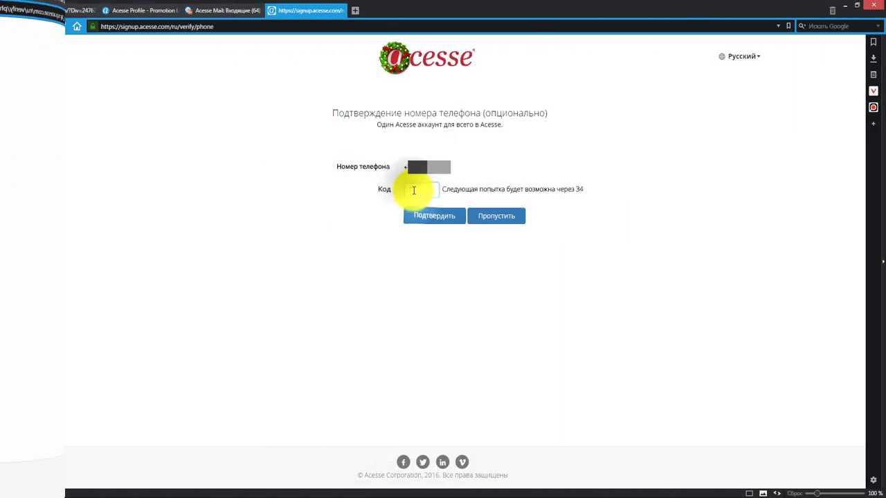
click(411, 190)
click(436, 218)
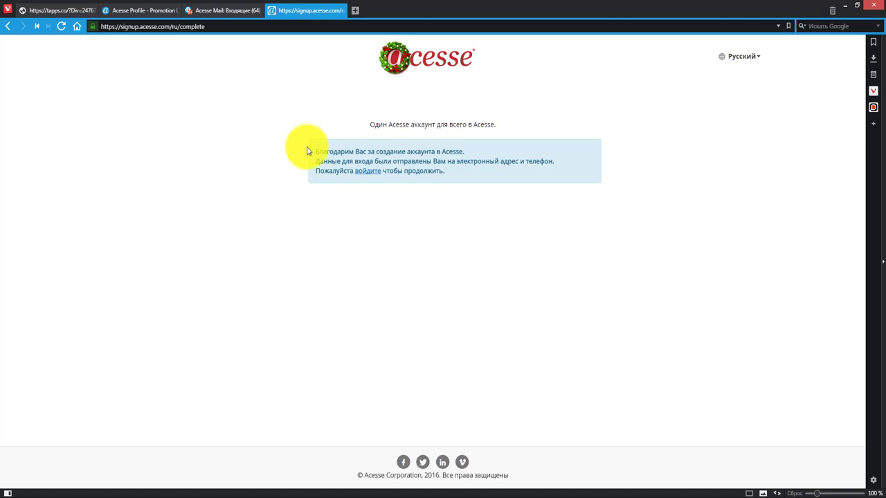
Step: Open the 'войдите' sign-in link in a new tab
right_click(370, 177)
click(388, 181)
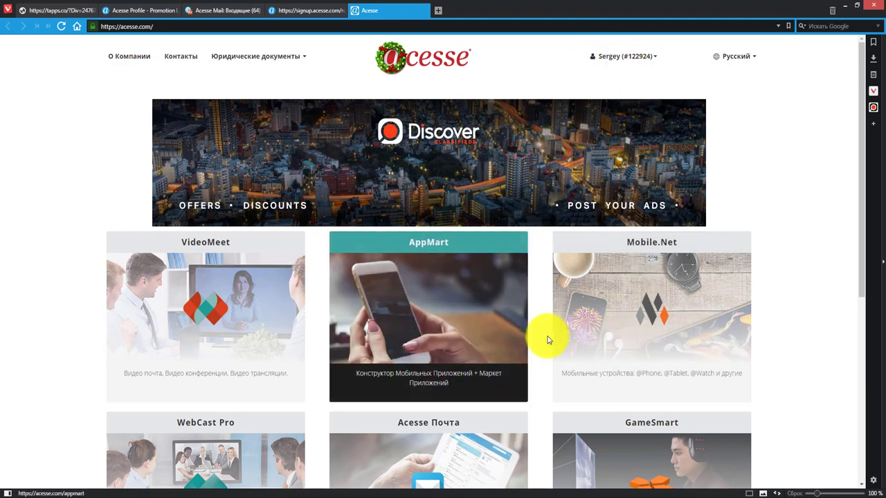
scroll(548, 339, down, 3)
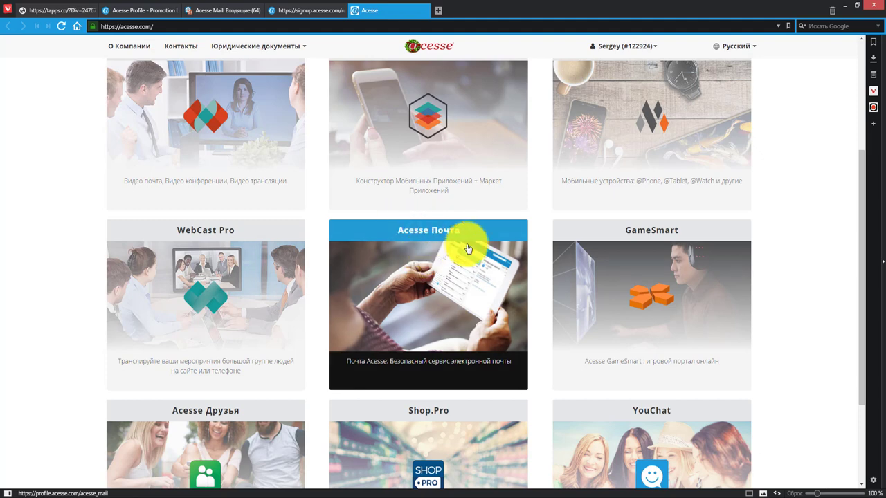
scroll(429, 274, down, 1)
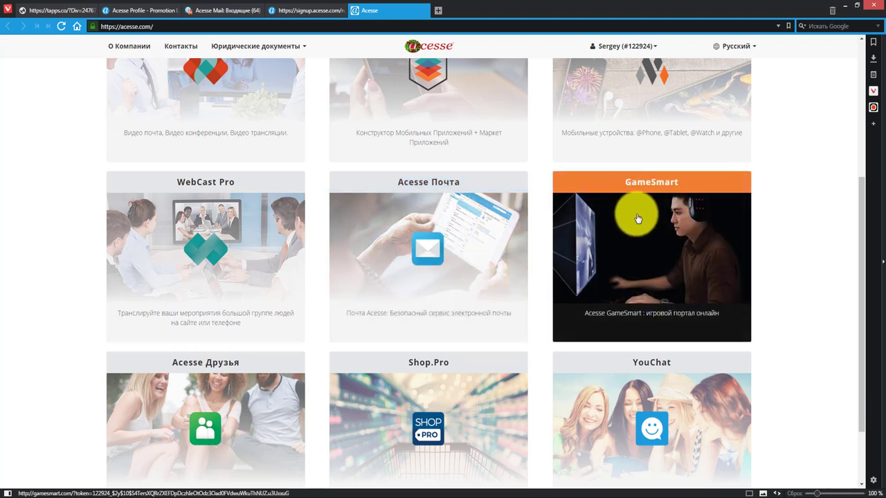
scroll(637, 219, down, 2)
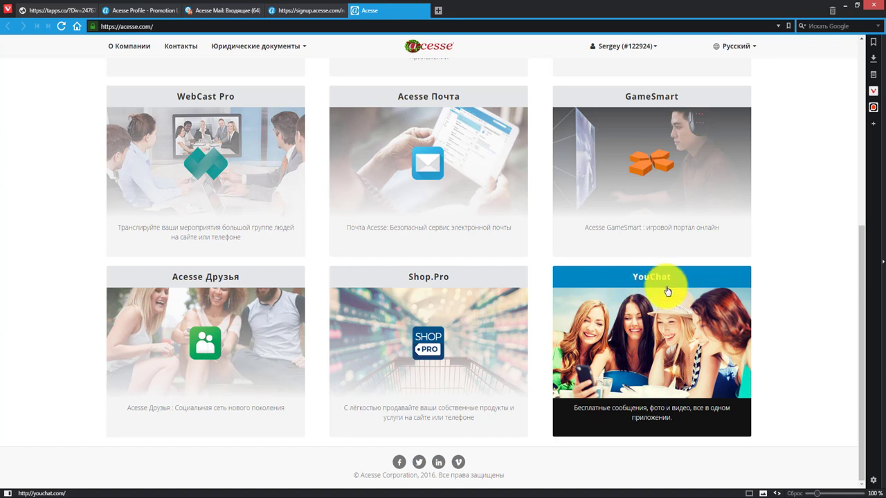
scroll(667, 291, up, 1)
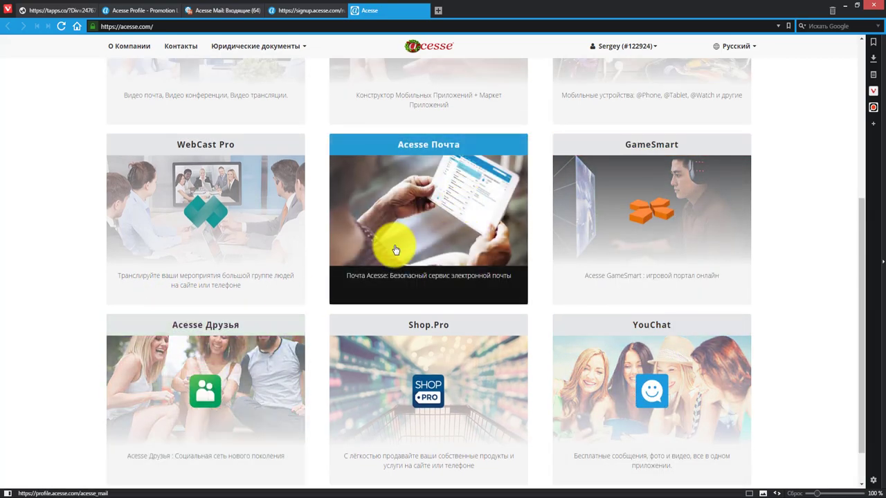
scroll(461, 259, up, 4)
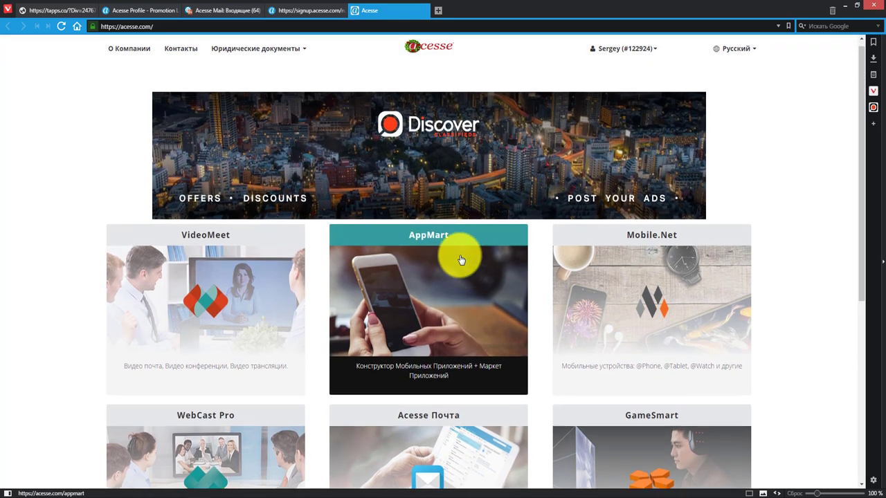